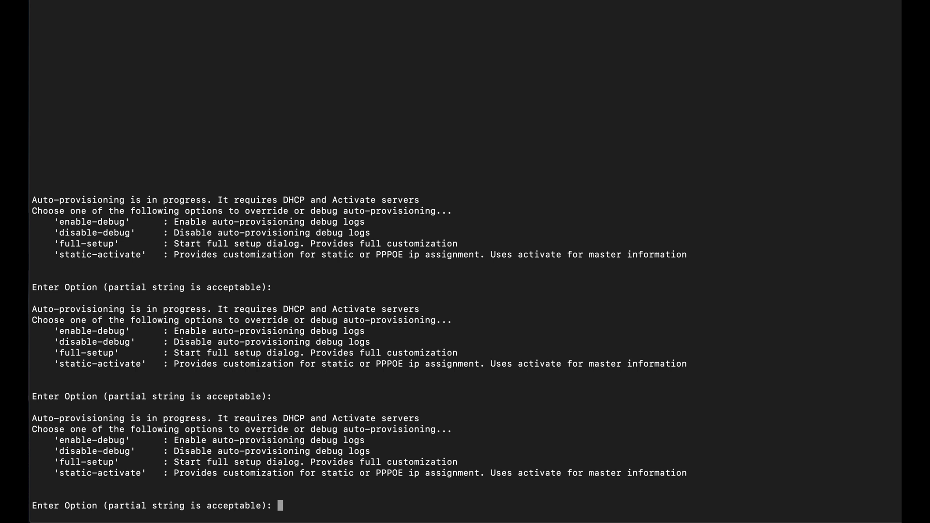
- Enter enable-debug at the Enter Option prompt to log auto-provisioning debug output
{"action": "type", "text": "enable-debug"}
{"action": "key", "text": "Return"}
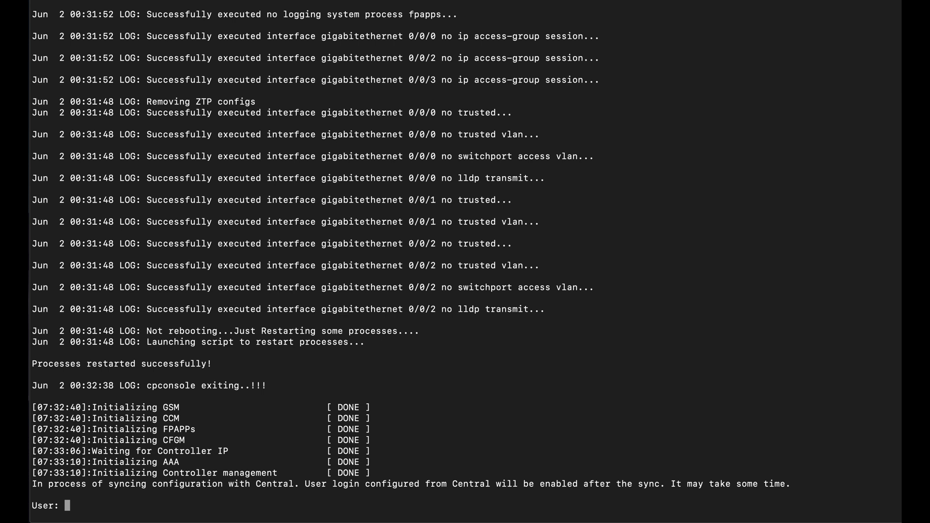
- Log in to the gateway console with the default user name and password
{"action": "type", "text": "password"}
{"action": "key", "text": "Return"}
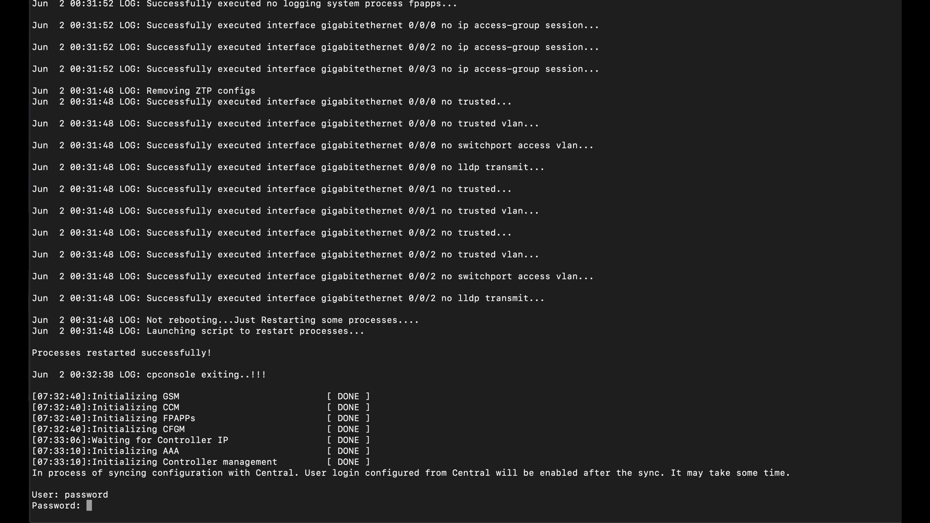
{"action": "key", "text": "Return"}
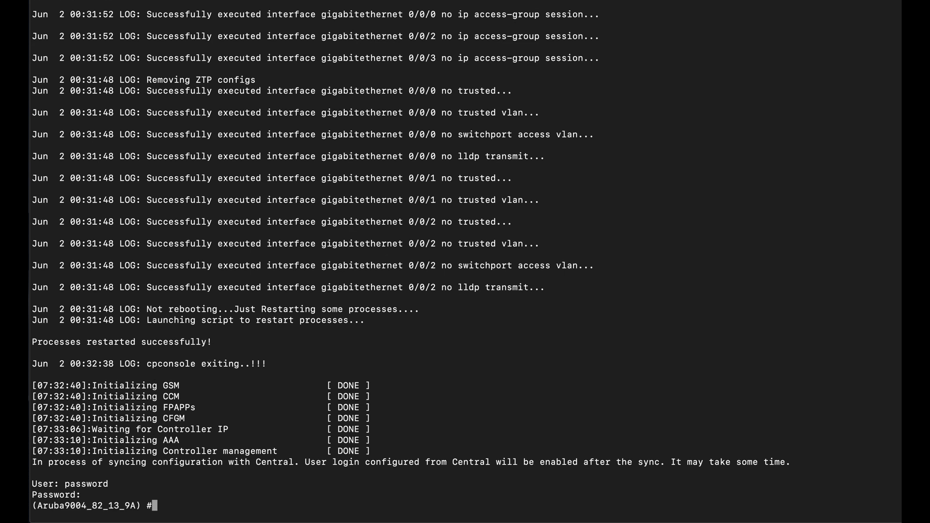
- Try 'configure t' and 'disaster-recovery on' (both refused), exit, and select the refusal output
{"action": "type", "text": "configure t"}
{"action": "key", "text": "Return"}
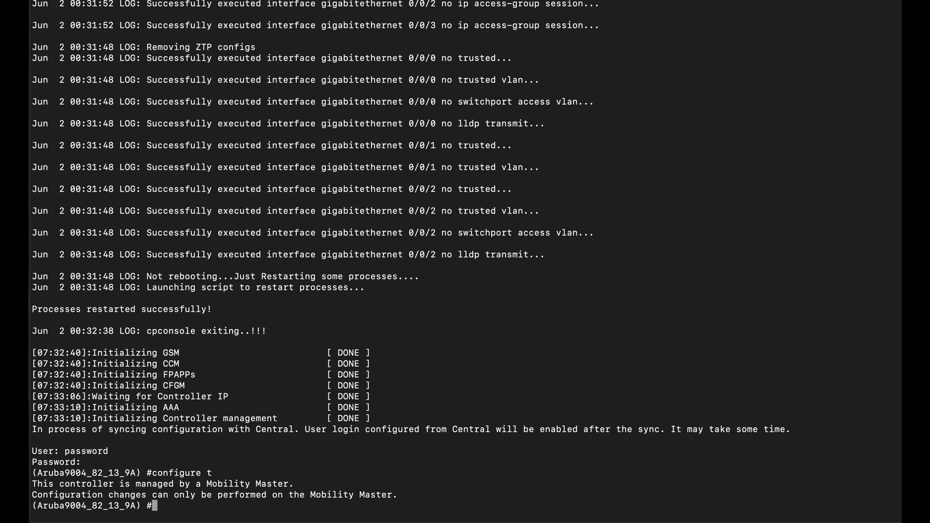
{"action": "type", "text": "disaster-recovery on"}
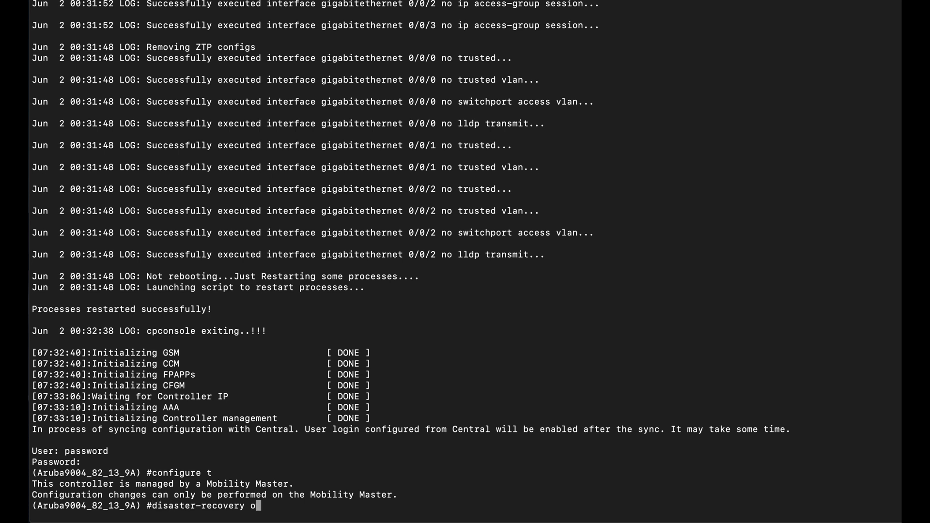
{"action": "key", "text": "Return"}
{"action": "type", "text": "exit"}
{"action": "key", "text": "Return"}
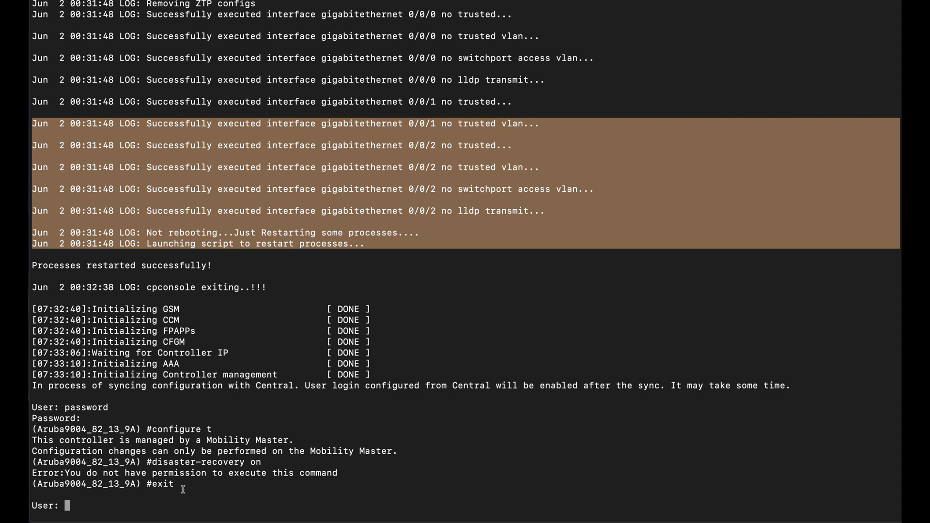
{"action": "left_click_drag", "start_coordinate": [183, 492], "coordinate": [170, 424]}
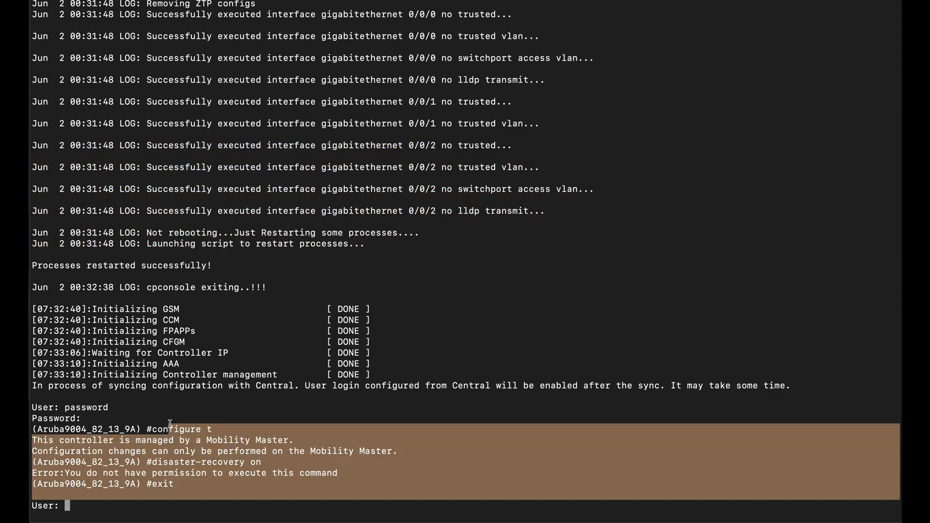
- Clear the selection, wait for the gateway reboot, then move to Aruba Central in the browser
{"action": "left_click", "coordinate": [177, 480]}
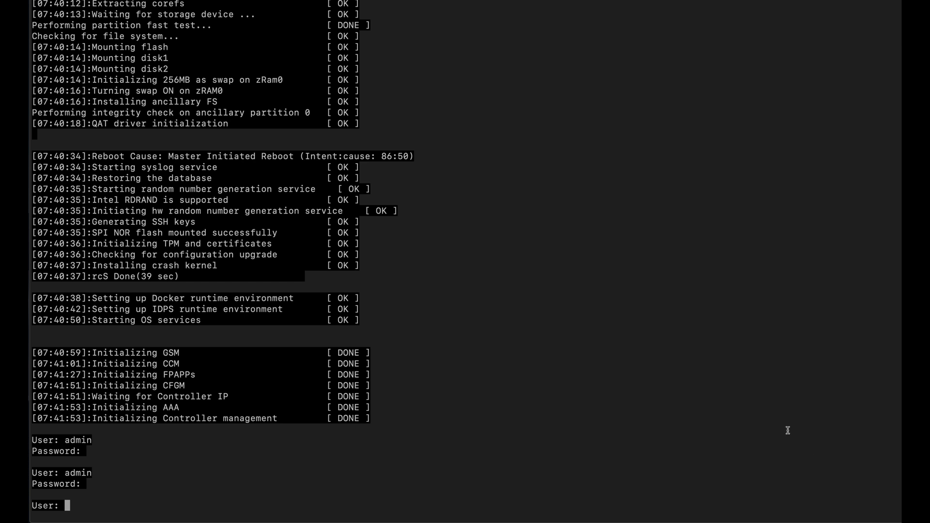
{"action": "key", "text": "ctrl+Right"}
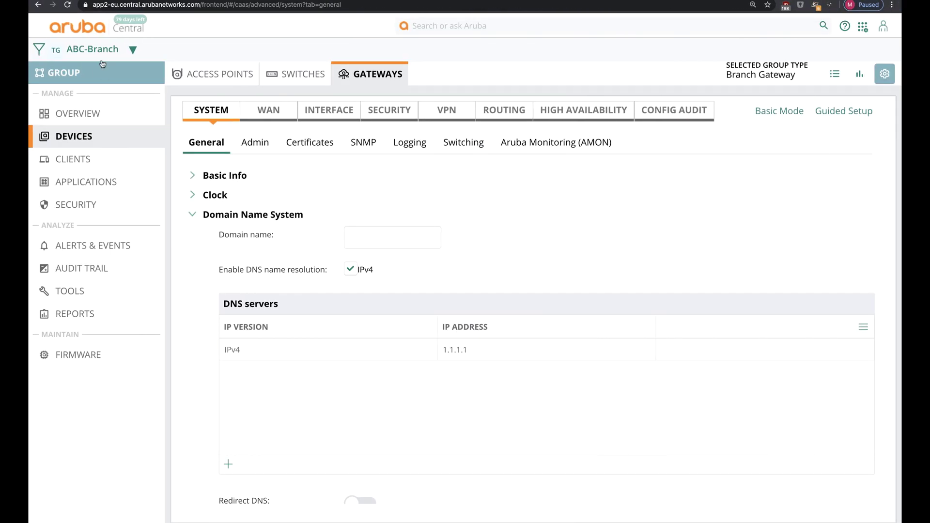
- Open the Aruba9004_82_13_9A gateway's device configuration from All Devices > Gateways, skipping Guided Setup
{"action": "left_click", "coordinate": [103, 53]}
{"action": "left_click", "coordinate": [72, 100]}
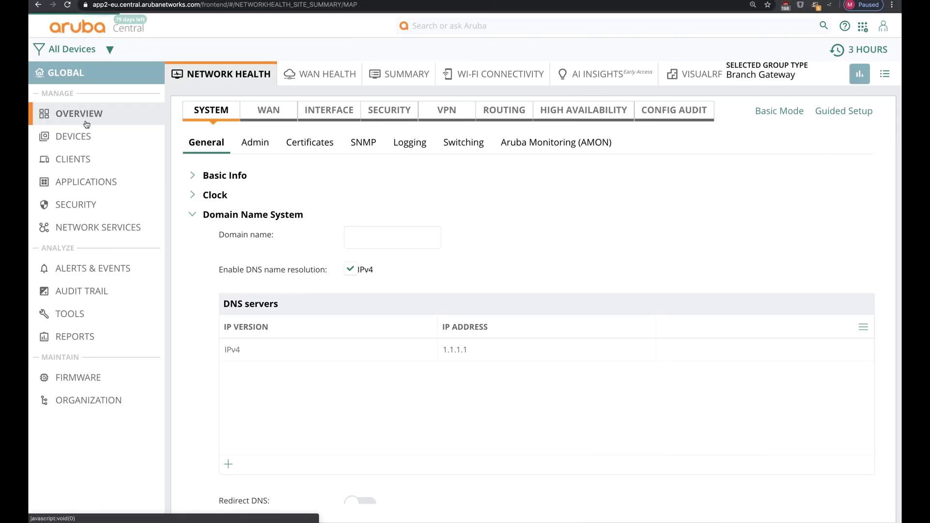
{"action": "left_click", "coordinate": [128, 135]}
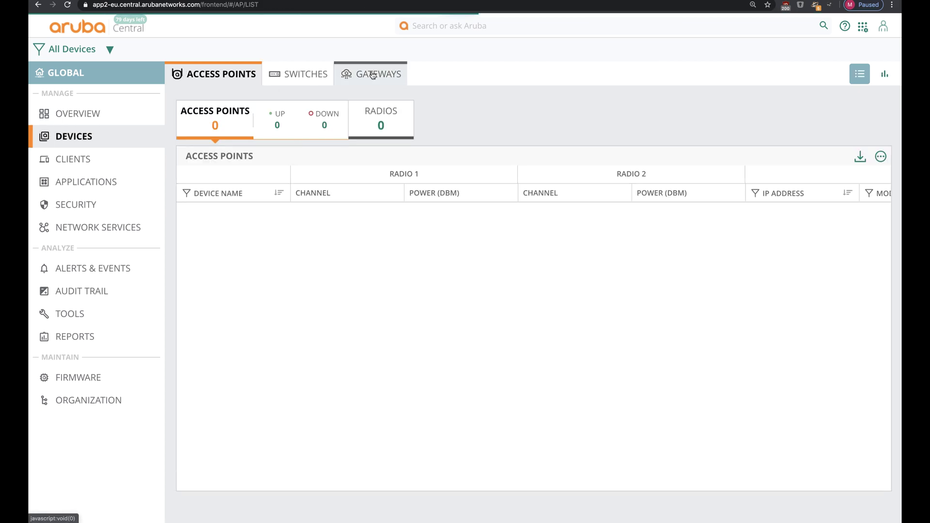
{"action": "left_click", "coordinate": [376, 74]}
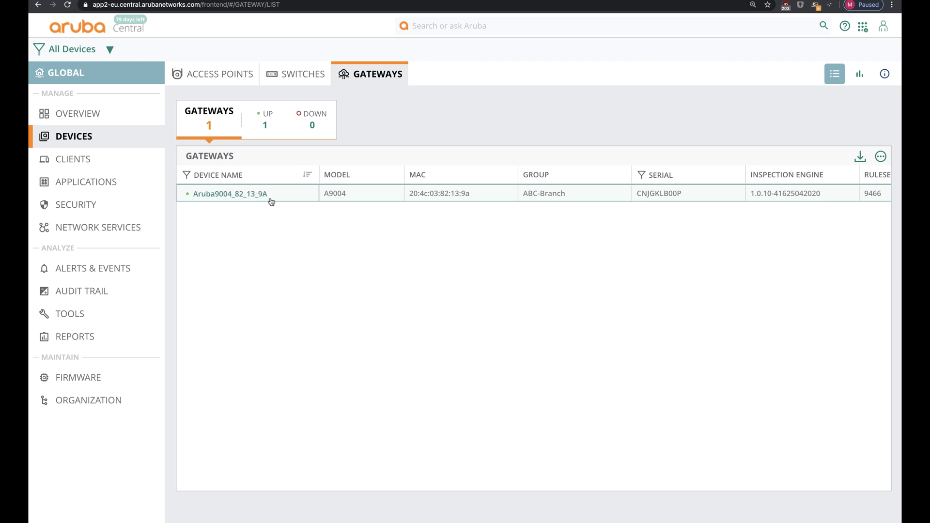
{"action": "left_click", "coordinate": [257, 199]}
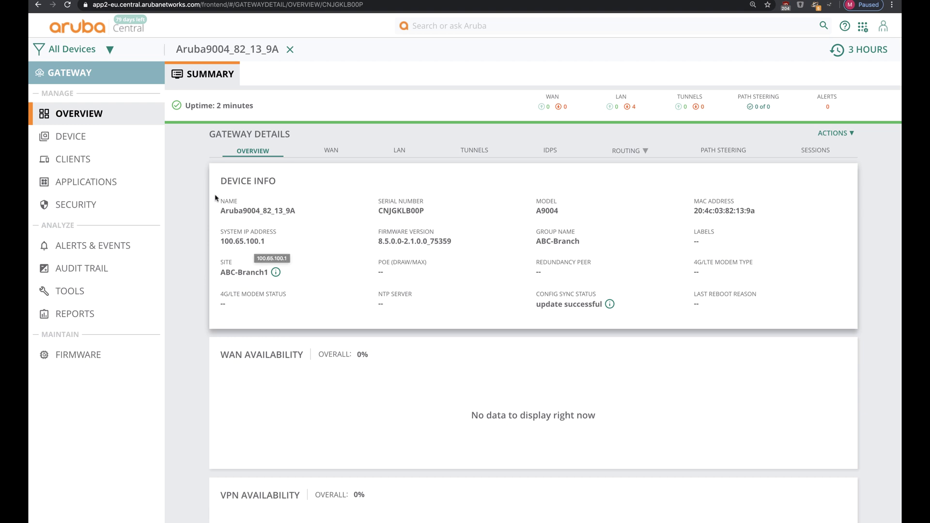
{"action": "left_click", "coordinate": [151, 129]}
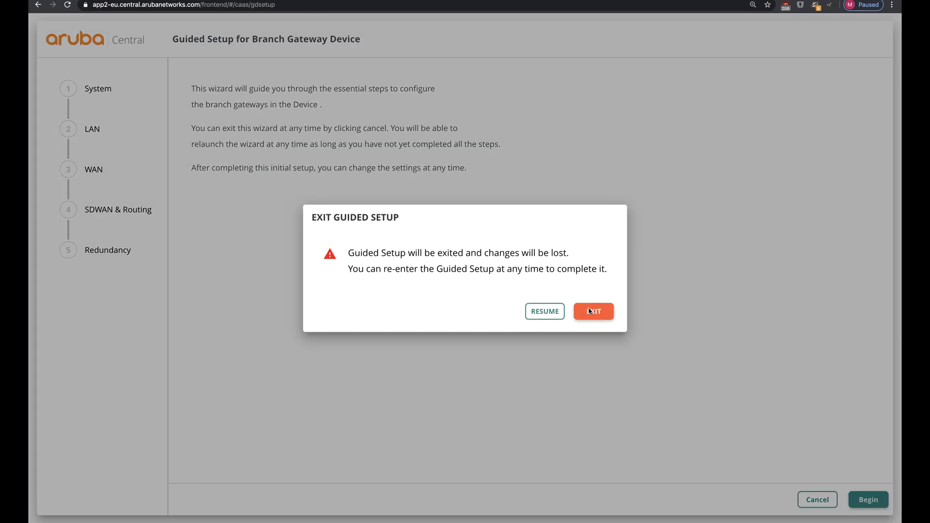
{"action": "left_click", "coordinate": [592, 312]}
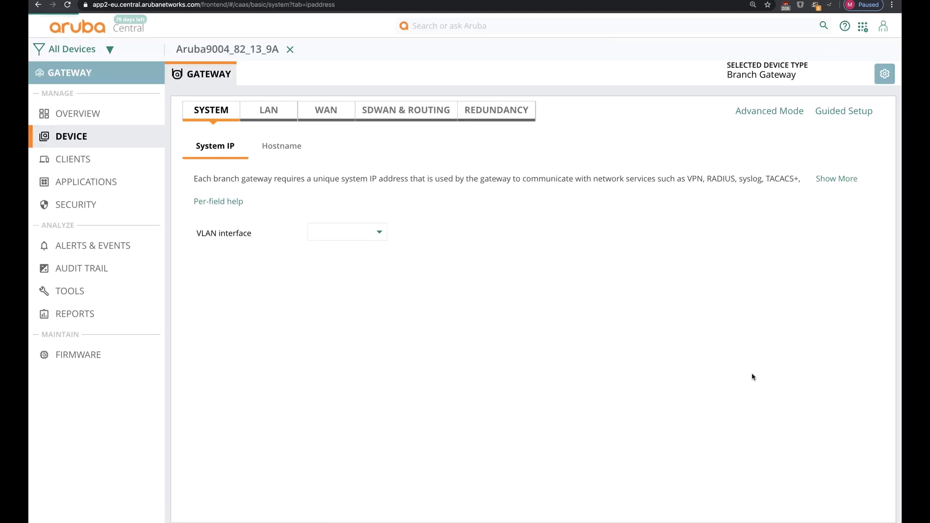
- In advanced system settings, enter and confirm a new admin password, then save the settings
{"action": "left_click", "coordinate": [780, 115]}
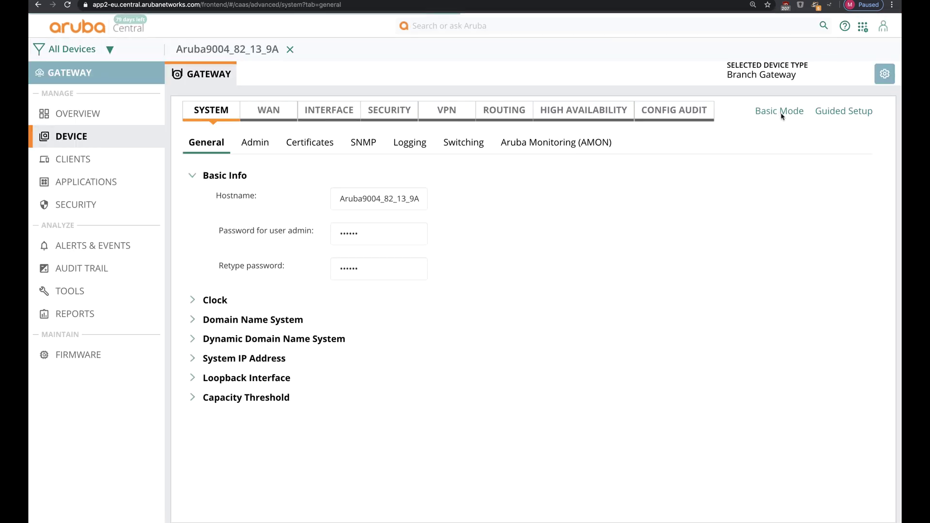
{"action": "double_click", "coordinate": [370, 226]}
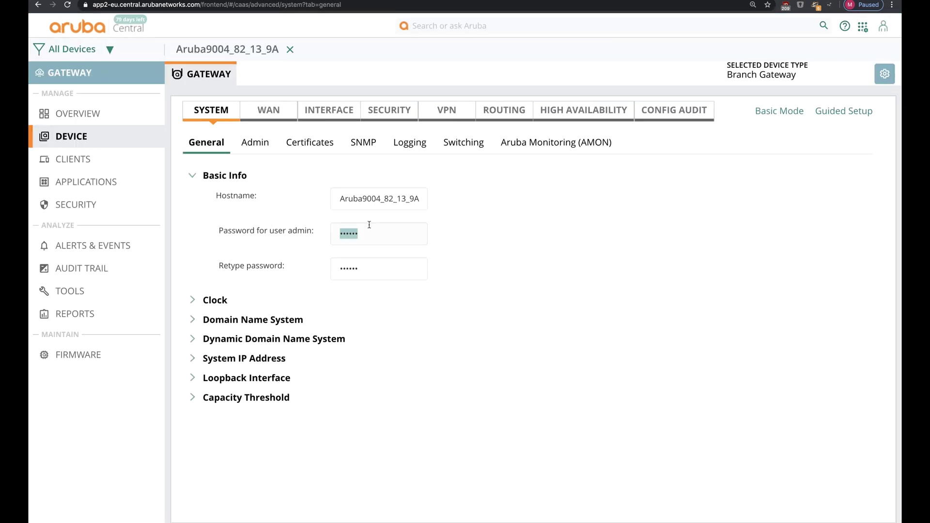
{"action": "type", "text": "admin"}
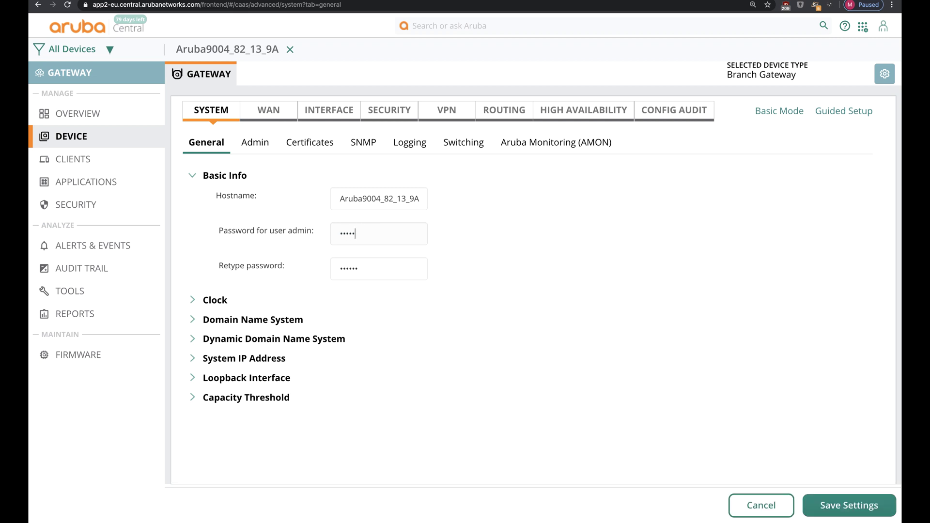
{"action": "type", "text": "1234"}
{"action": "key", "text": "Tab"}
{"action": "type", "text": "admin1234"}
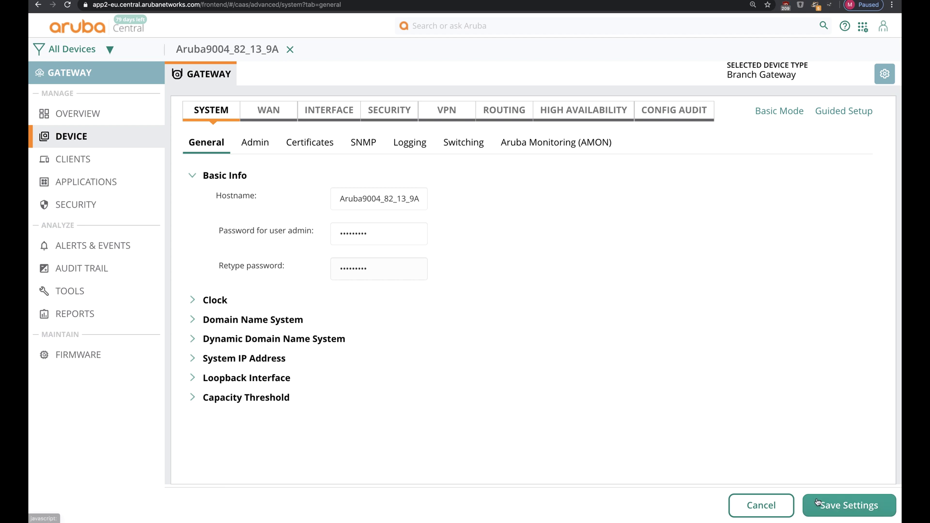
{"action": "left_click", "coordinate": [817, 502]}
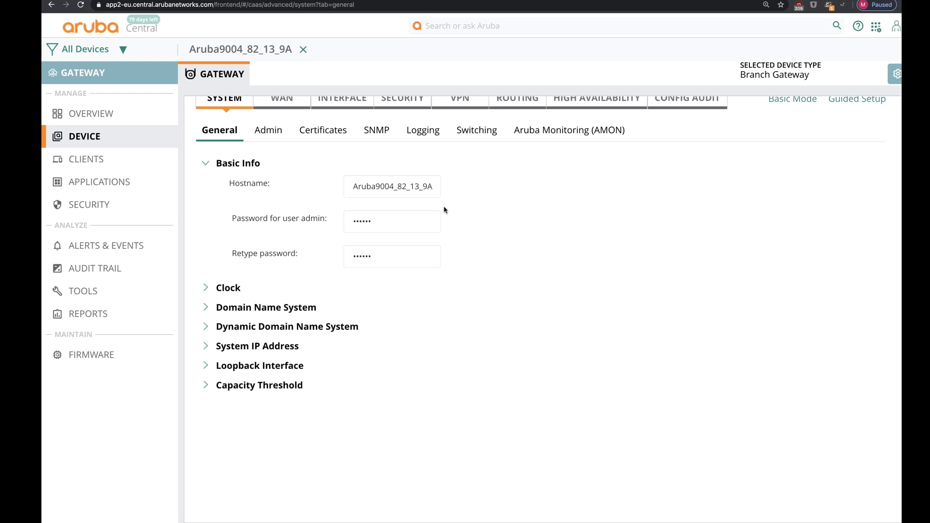
- Log in to the gateway console as admin with the new password
{"action": "key", "text": "ctrl+Left"}
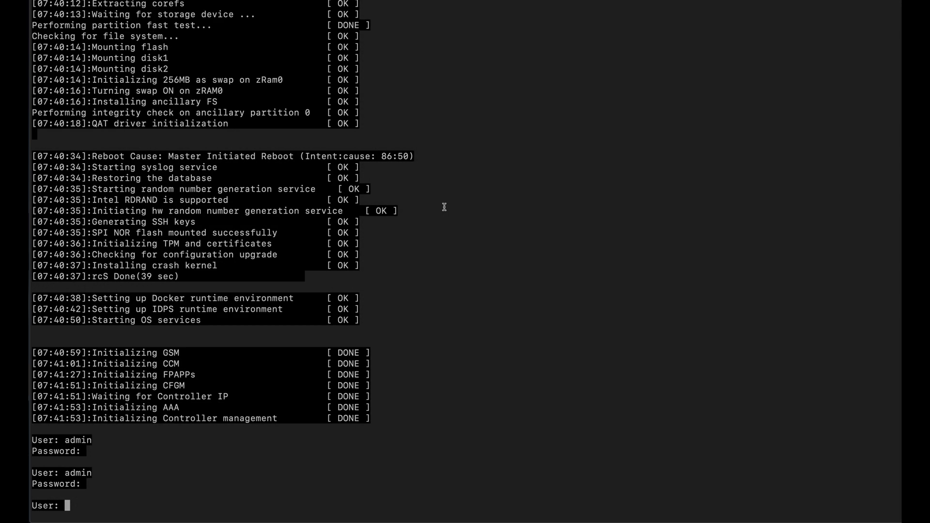
{"action": "type", "text": "admin"}
{"action": "key", "text": "Return"}
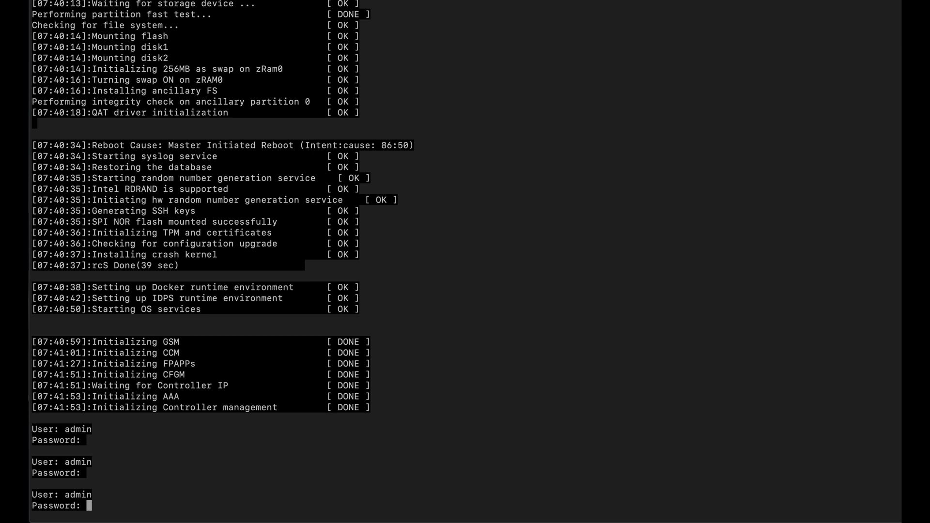
{"action": "key", "text": "Return"}
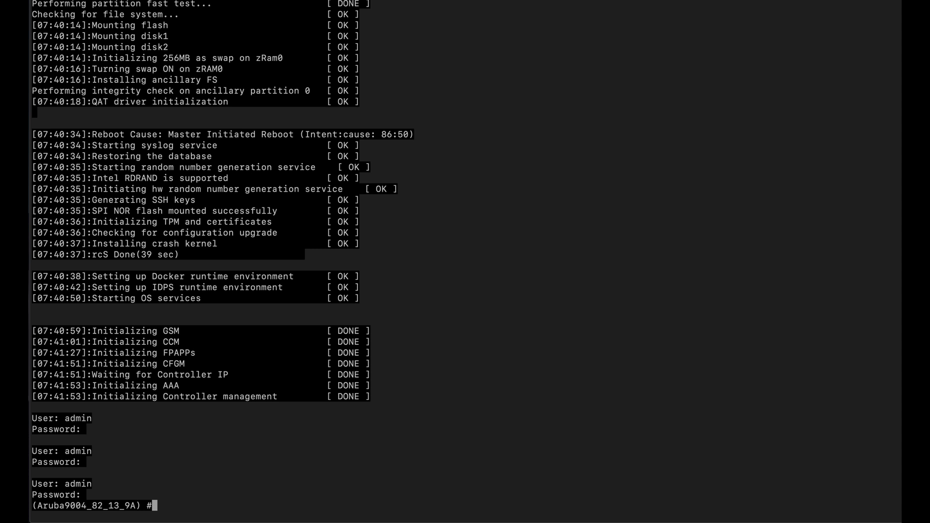
- Run 'show ip interface br' and 'show ip route' to list interfaces and routes
{"action": "type", "text": "show ip interface br"}
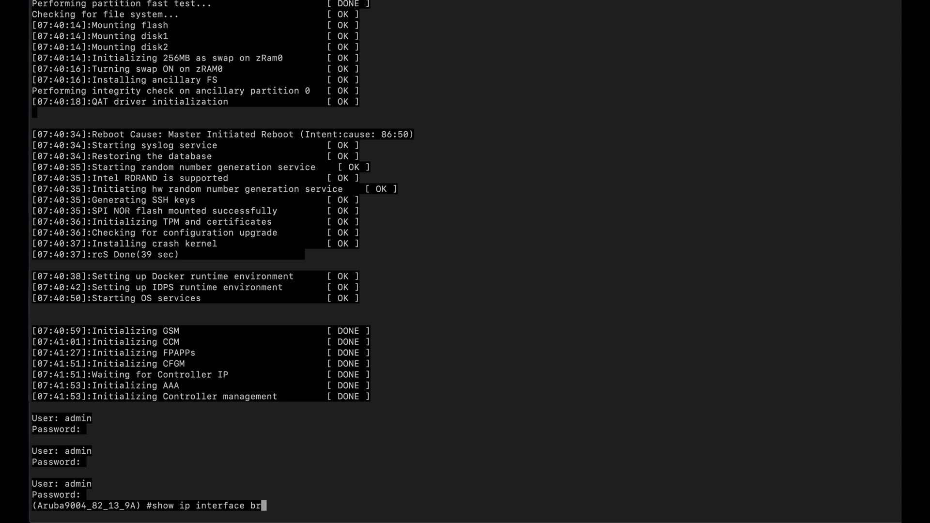
{"action": "key", "text": "Return"}
{"action": "type", "text": "aho w"}
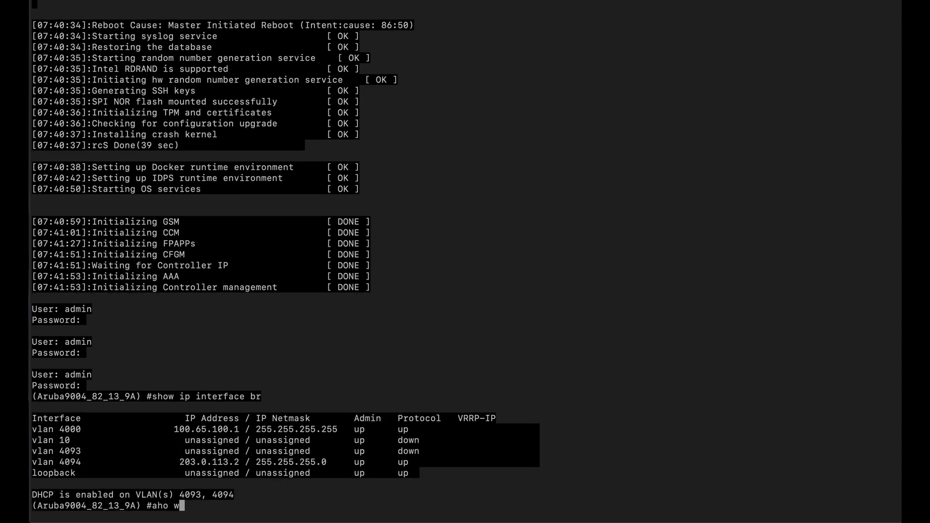
{"action": "key", "text": "BackSpace"}
{"action": "key", "text": "BackSpace"}
{"action": "key", "text": "BackSpace"}
{"action": "key", "text": "BackSpace"}
{"action": "key", "text": "BackSpace"}
{"action": "type", "text": "show ip route"}
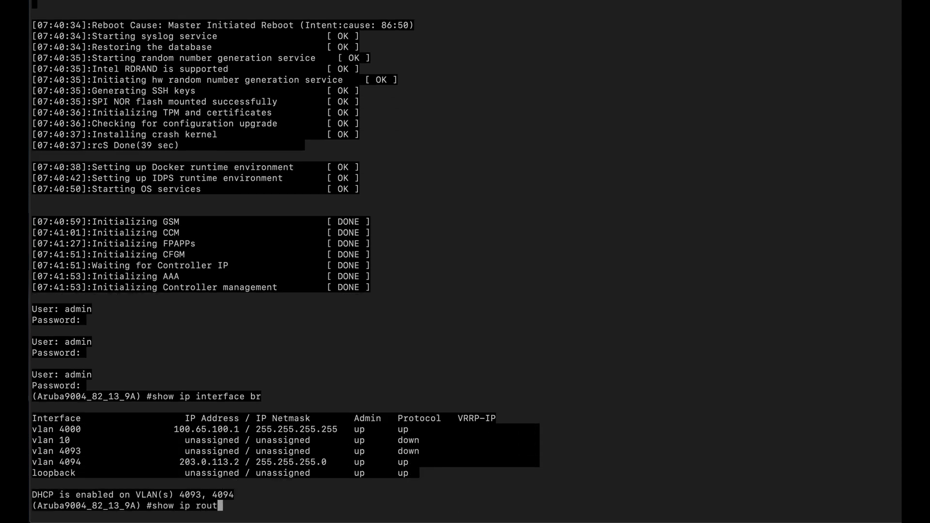
{"action": "key", "text": "Return"}
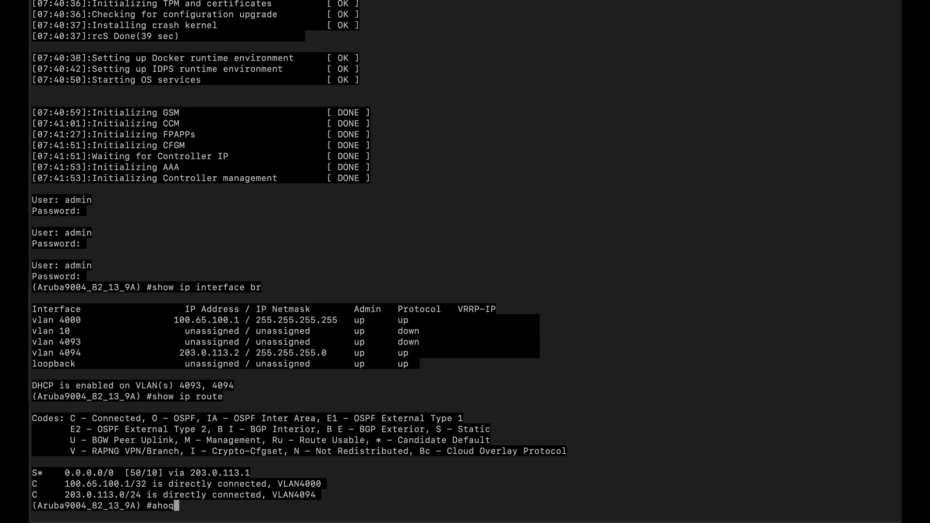
- Run 'show aruba-central details' and check the Central URL line and Up status
{"action": "type", "text": "show aruba-central details"}
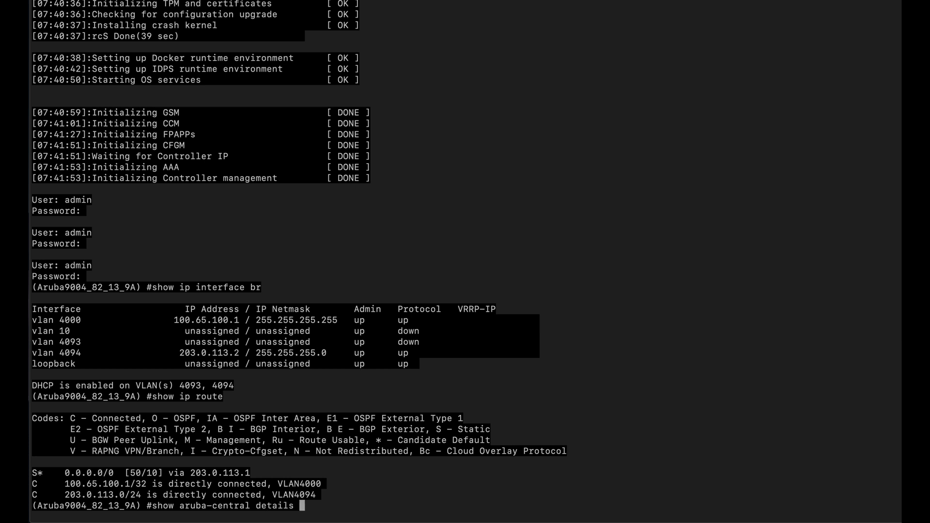
{"action": "key", "text": "Return"}
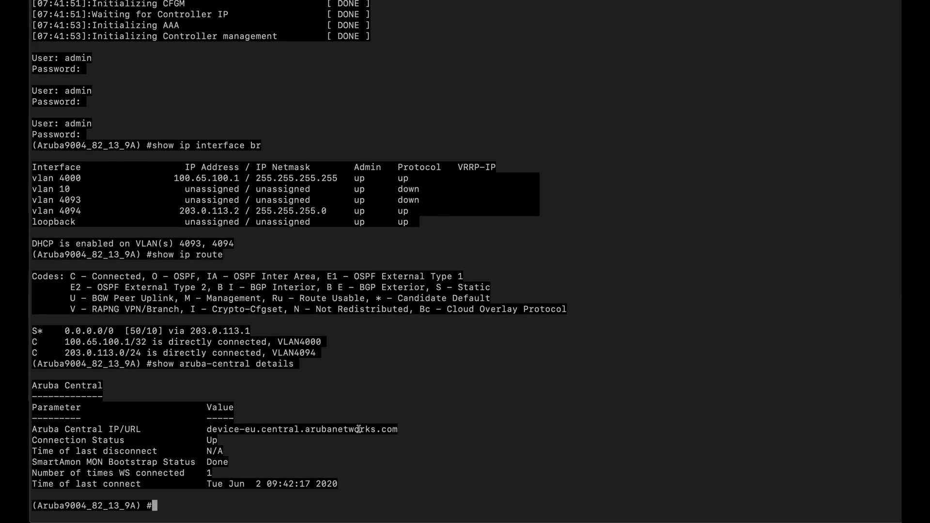
{"action": "triple_click", "coordinate": [364, 429]}
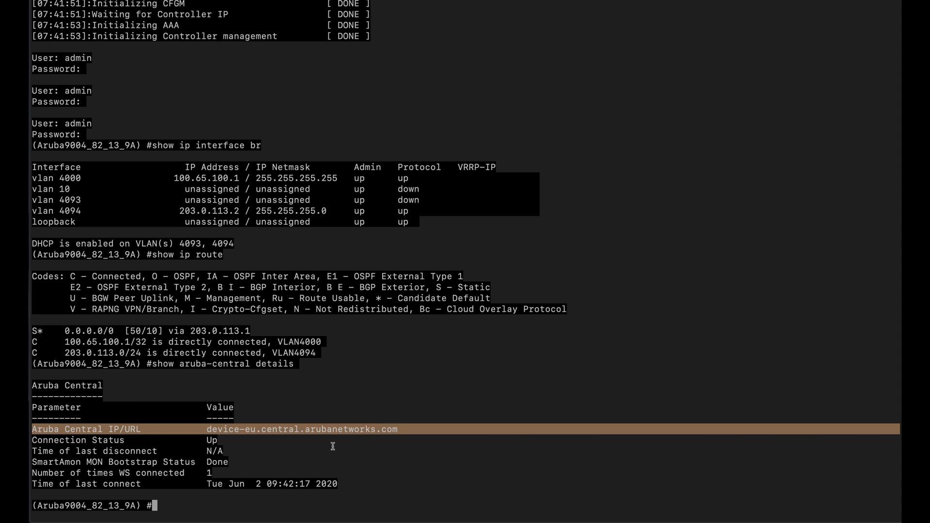
{"action": "left_click", "coordinate": [262, 467]}
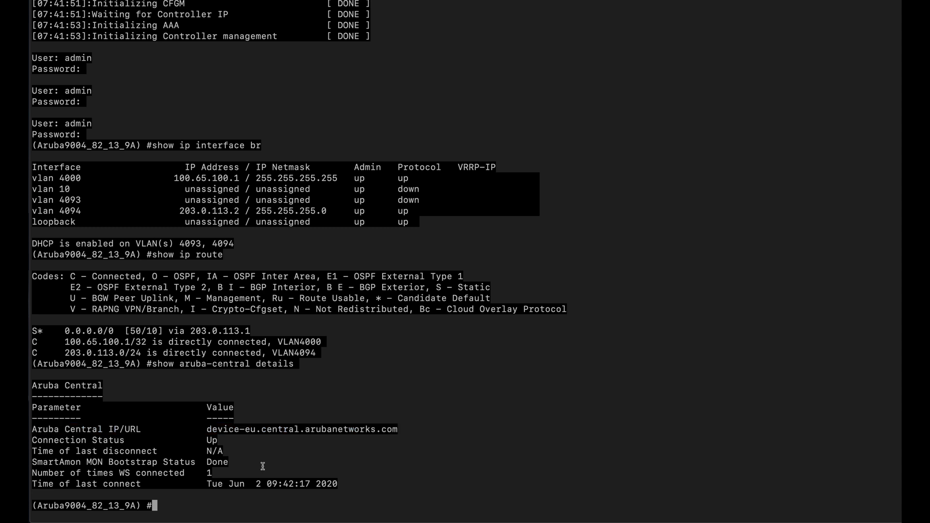
- Try 'configure t' and see it refused because Mobility Master manages the gateway
{"action": "type", "text": "configure t"}
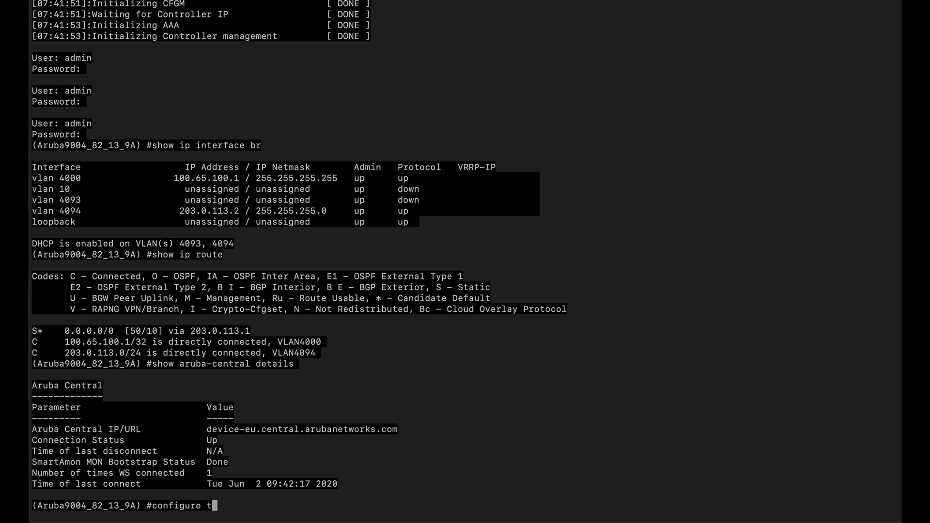
{"action": "key", "text": "Return"}
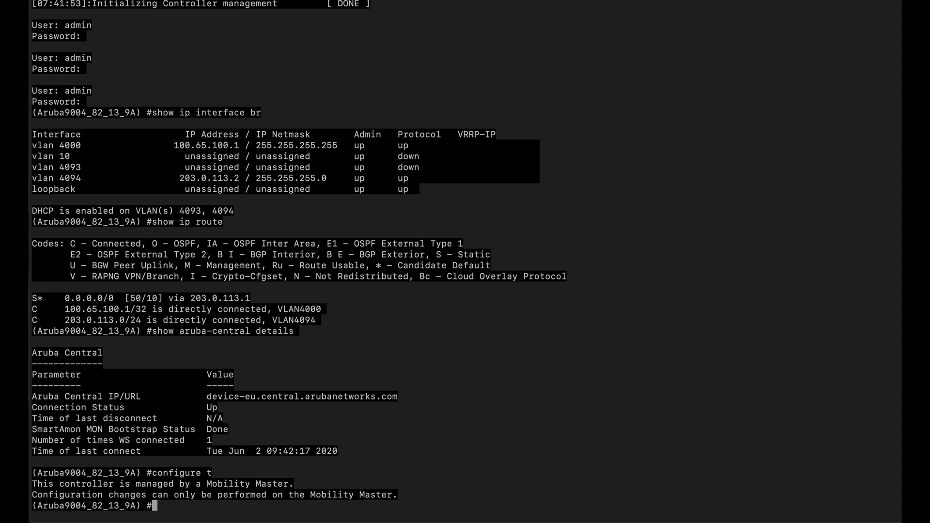
{"action": "left_click_drag", "start_coordinate": [393, 495], "coordinate": [379, 450]}
{"action": "left_click", "coordinate": [379, 450]}
- Run 'disaster-recovery on' to put the gateway into disaster-recovery mode
{"action": "type", "text": "dis"}
{"action": "key", "text": "Tab"}
{"action": "type", "text": "on"}
{"action": "key", "text": "Return"}
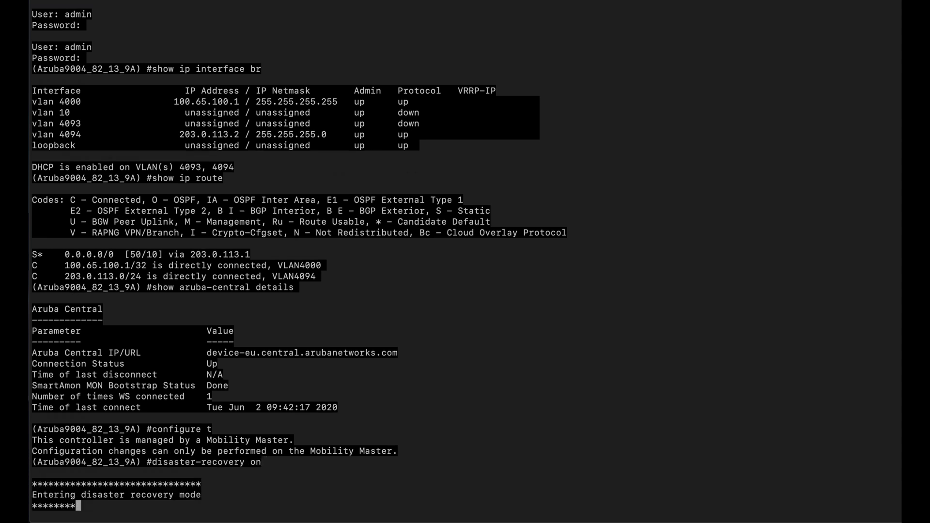